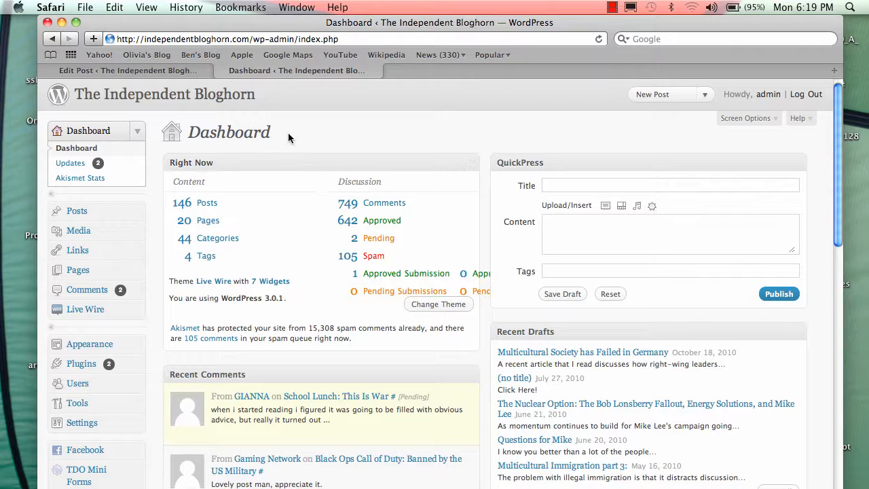
Open The Independent Bloghorn's live home page in a new browser tab and view it
right_click(194, 97)
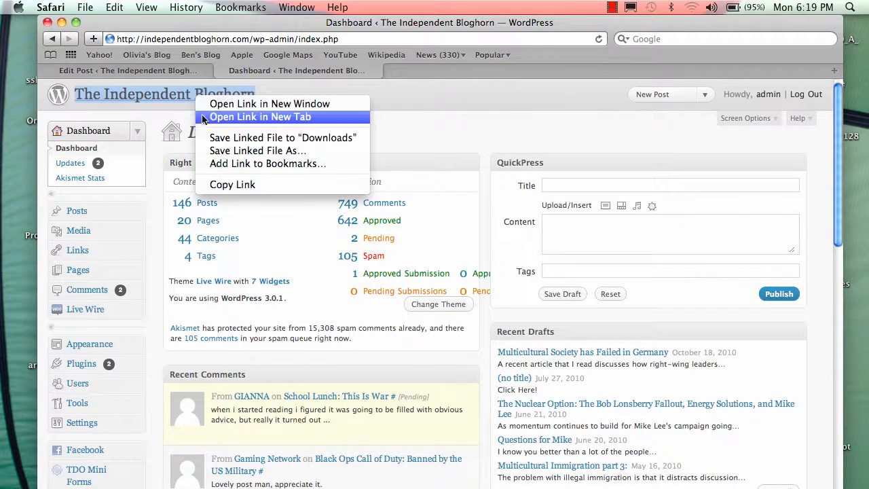
left_click(260, 117)
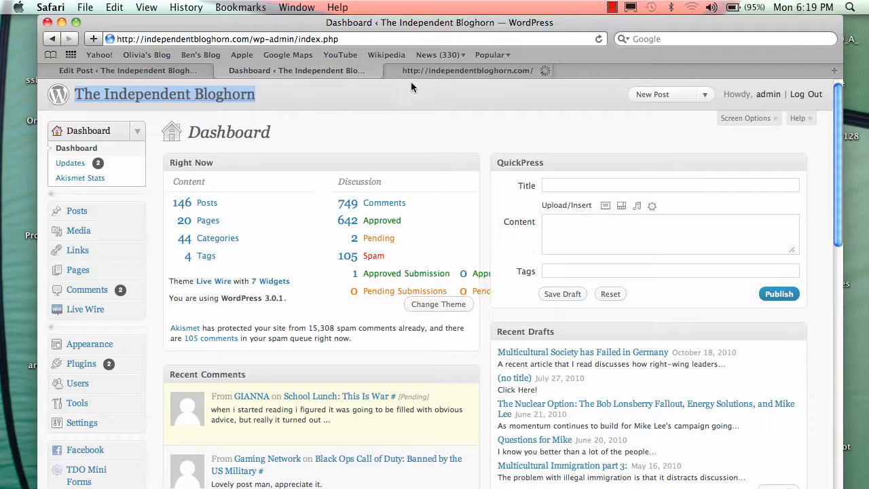
left_click(448, 70)
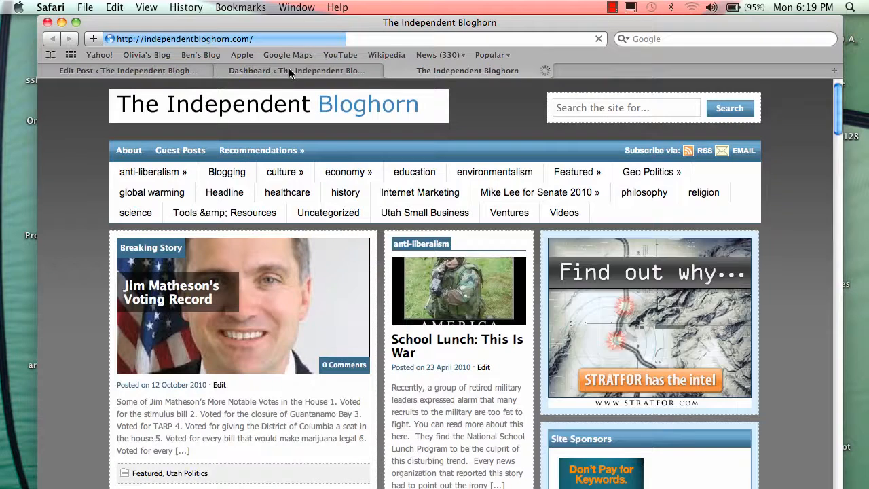
Return to the WordPress dashboard and open the Widgets page under Appearance
left_click(289, 71)
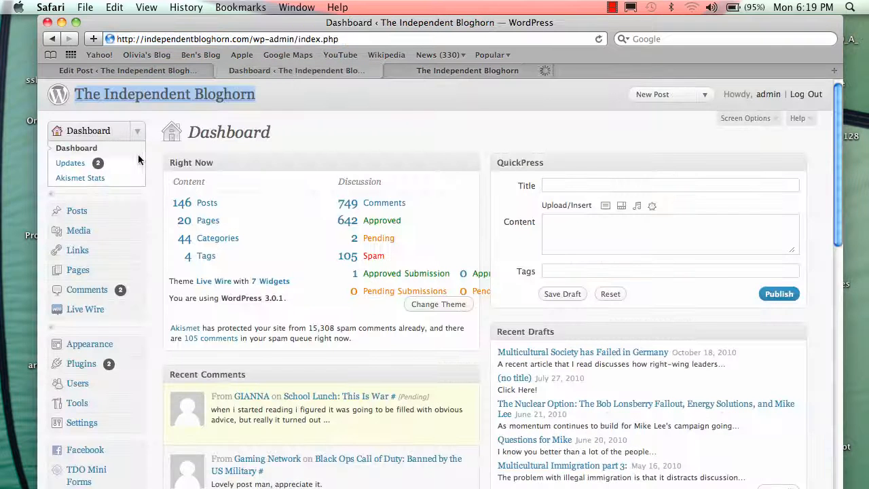
scroll(122, 159, "down", 2)
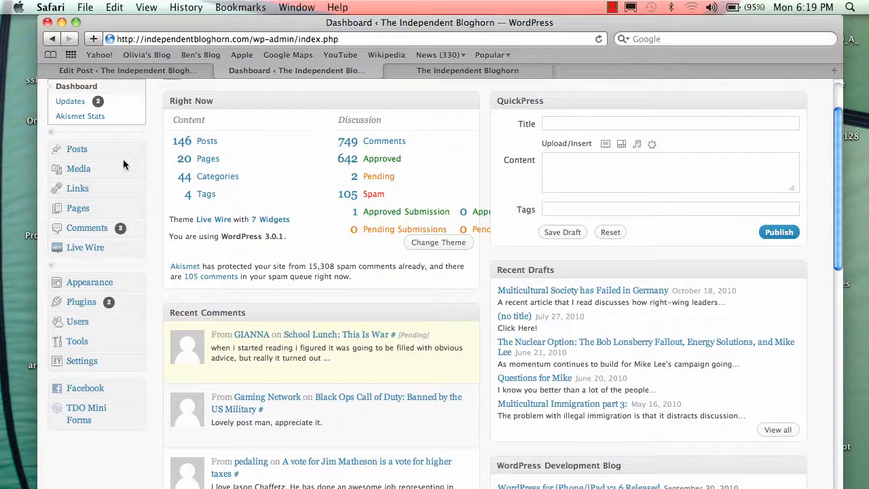
scroll(124, 163, "down", 3)
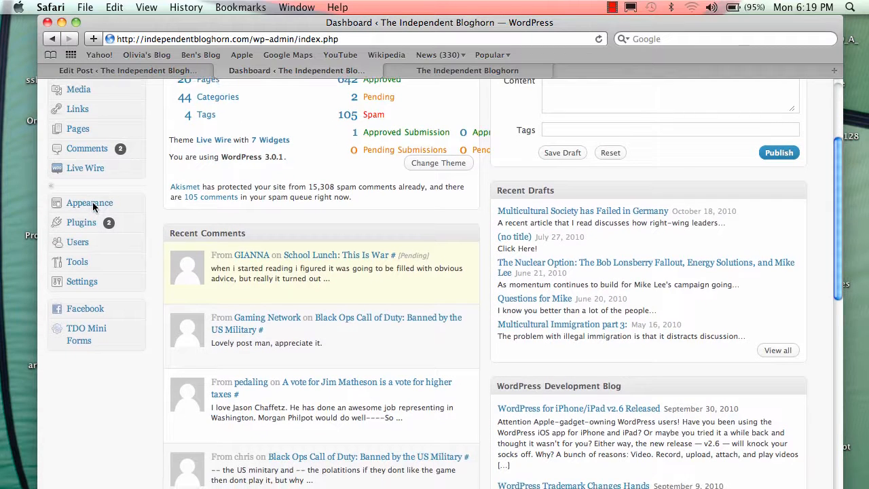
left_click(136, 203)
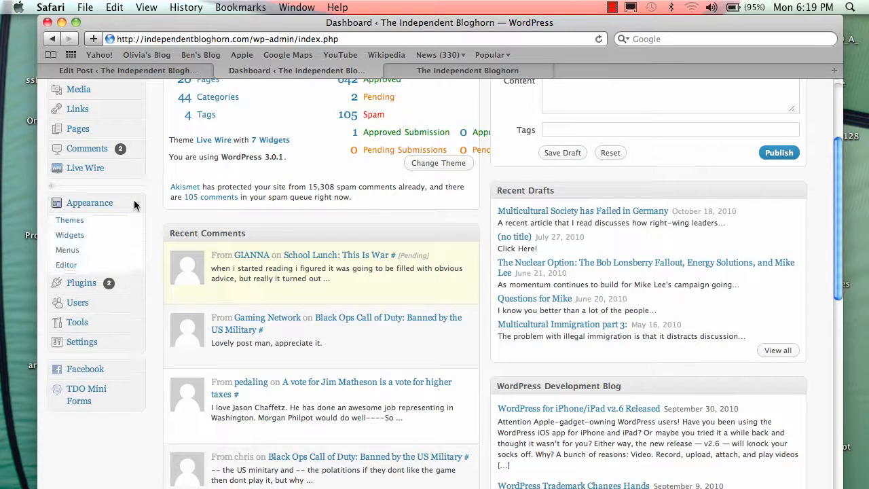
left_click(70, 235)
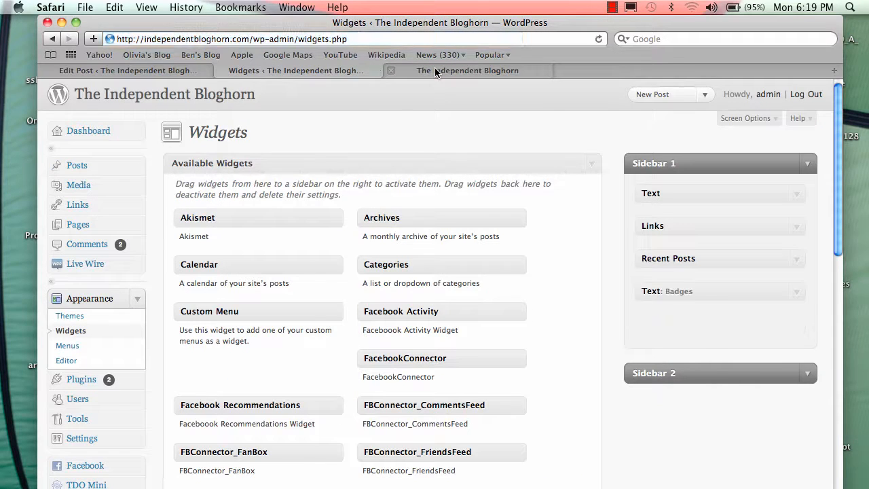
Examine the live blog's sidebar content, from the ads and site sponsors through Blogroll, Recent Posts, Badges, Recent Comments, Bloghorny Emails and Archives
left_click(434, 69)
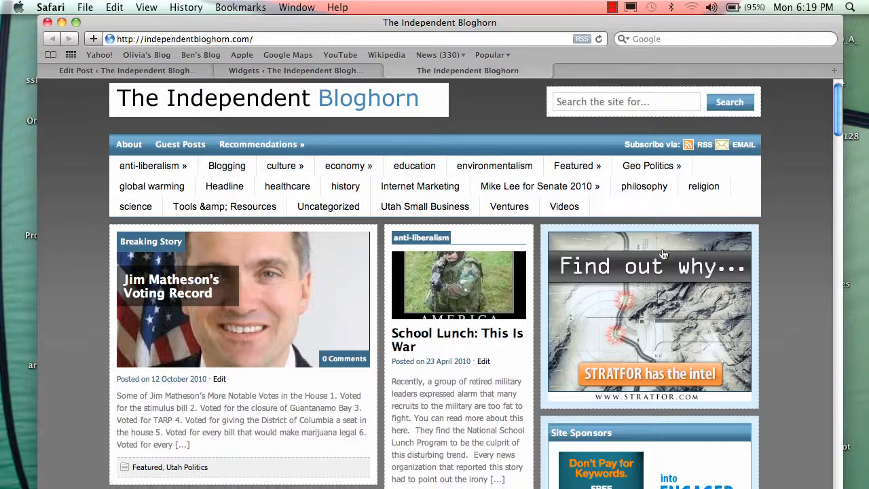
scroll(663, 254, "down", 4)
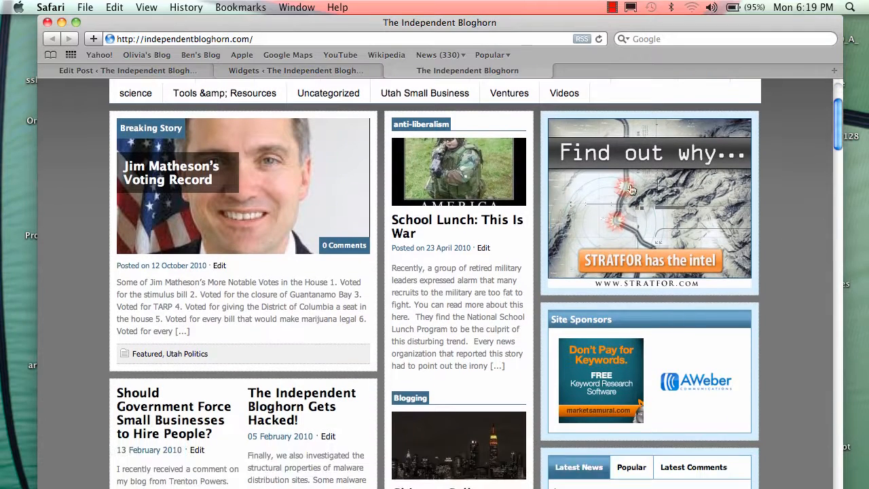
scroll(659, 244, "down", 6)
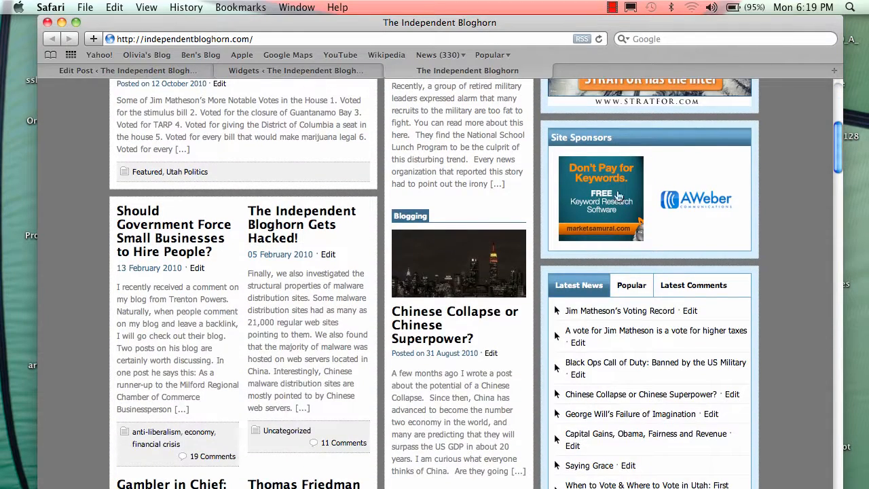
scroll(620, 196, "down", 5)
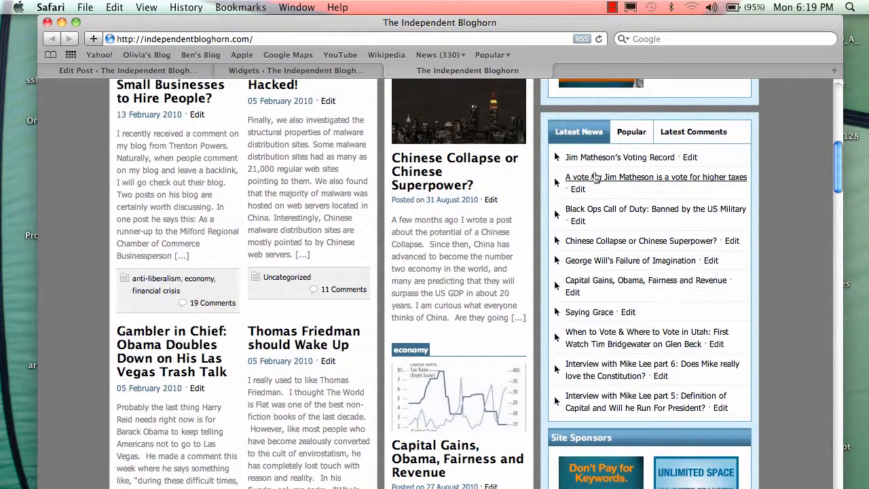
scroll(595, 178, "down", 10)
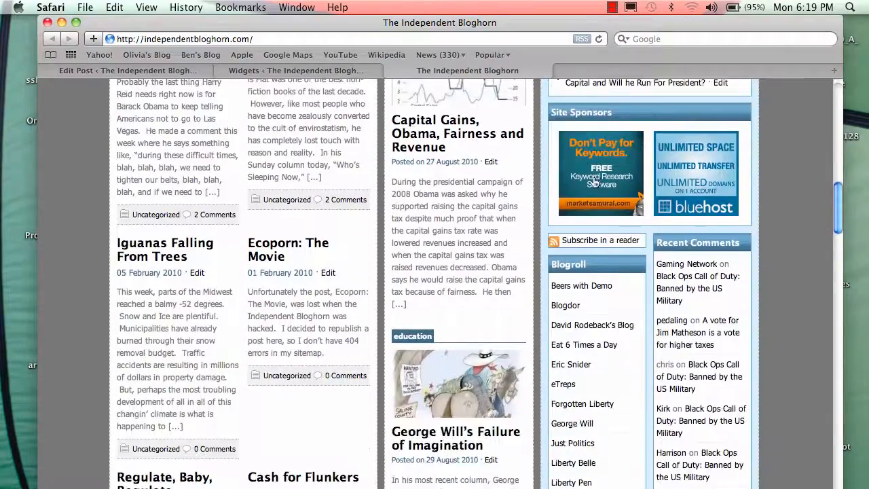
scroll(594, 181, "down", 5)
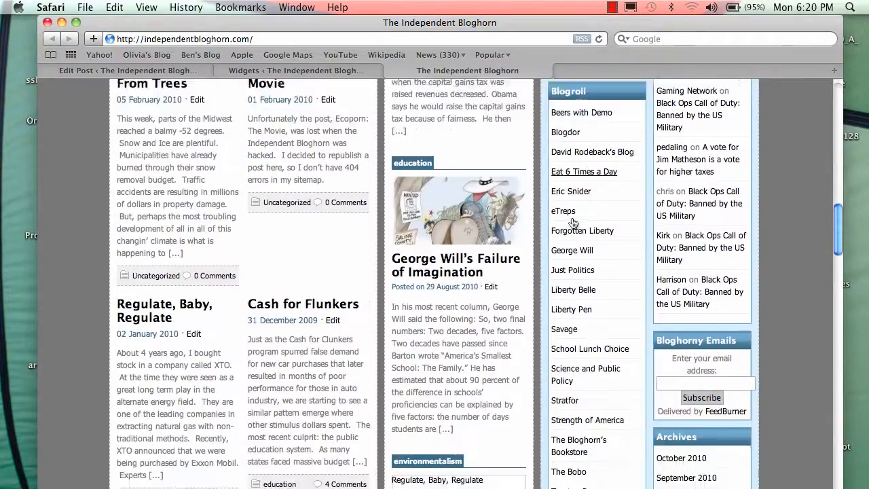
scroll(572, 223, "down", 4)
scroll(574, 224, "up", 7)
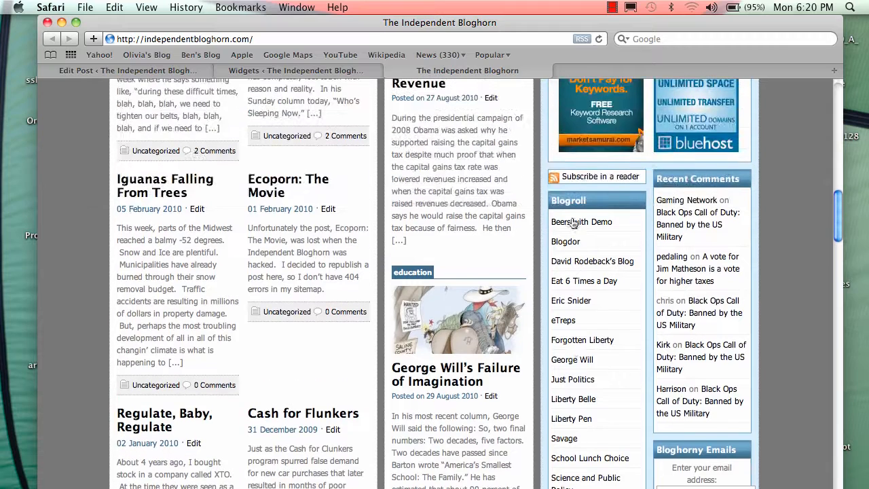
scroll(648, 223, "down", 7)
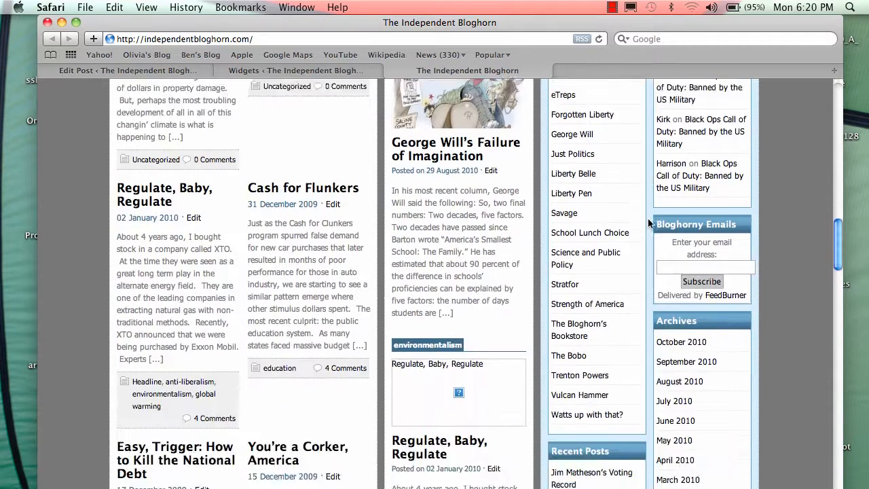
scroll(652, 223, "down", 2)
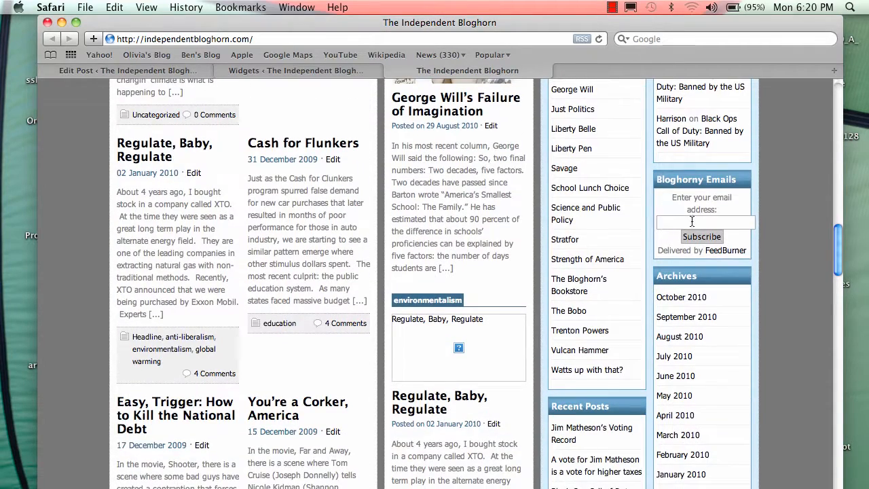
scroll(707, 227, "down", 6)
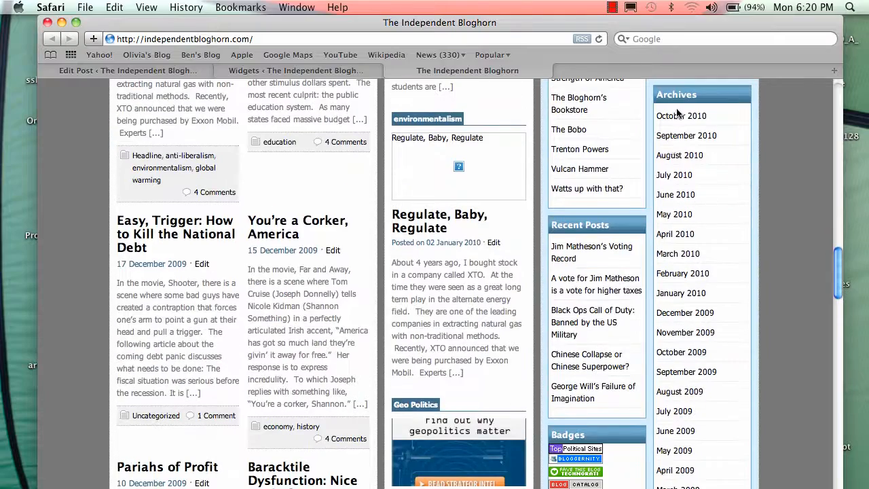
scroll(675, 136, "down", 6)
scroll(669, 178, "up", 4)
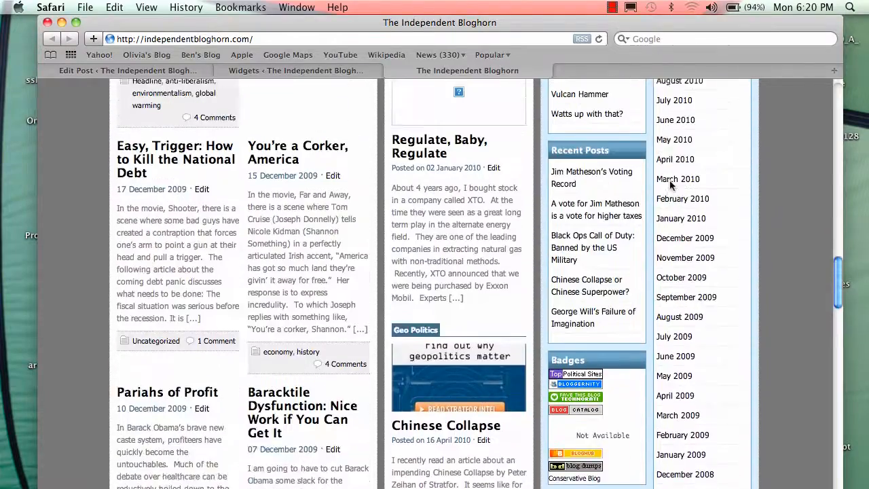
scroll(671, 185, "up", 2)
scroll(583, 238, "down", 6)
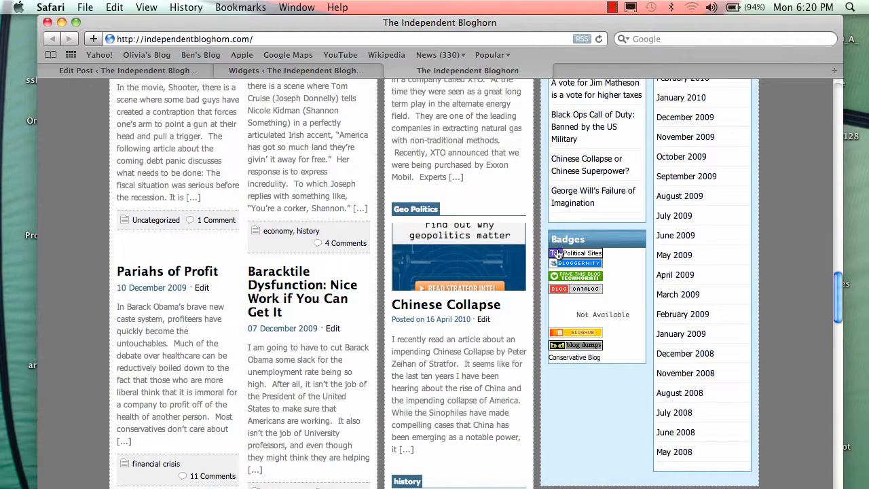
scroll(557, 254, "down", 3)
scroll(558, 256, "up", 5)
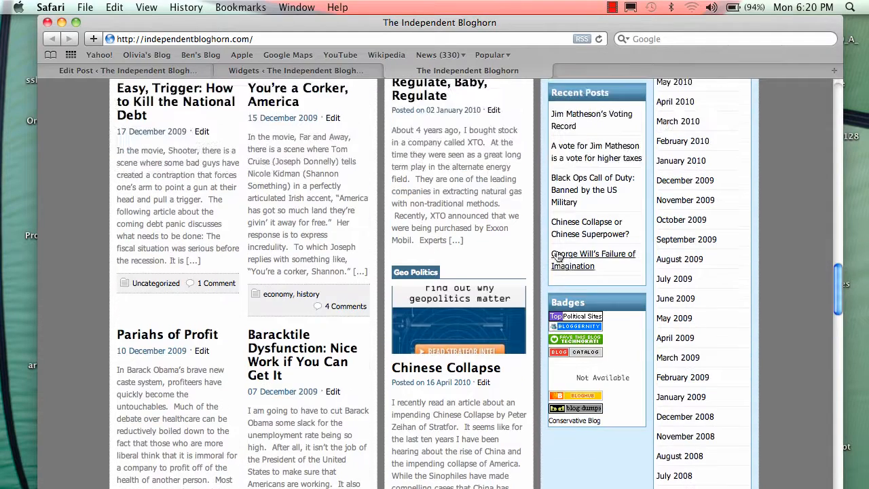
scroll(557, 282, "down", 15)
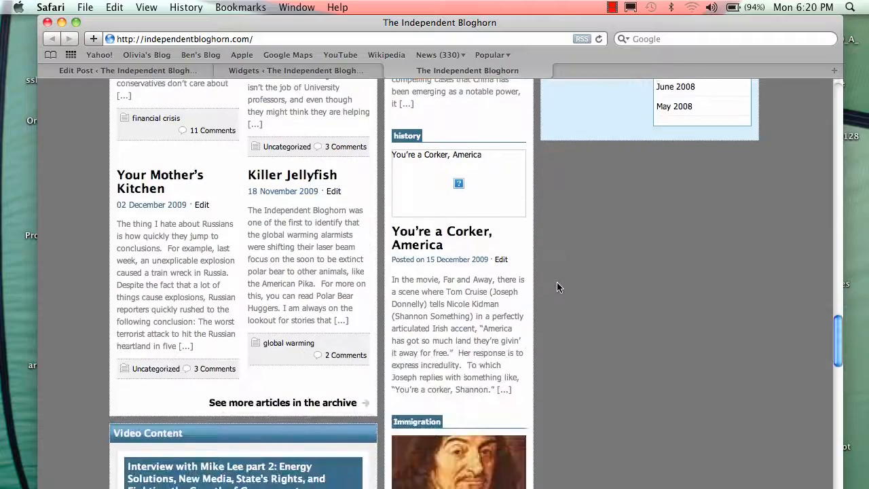
scroll(557, 282, "down", 11)
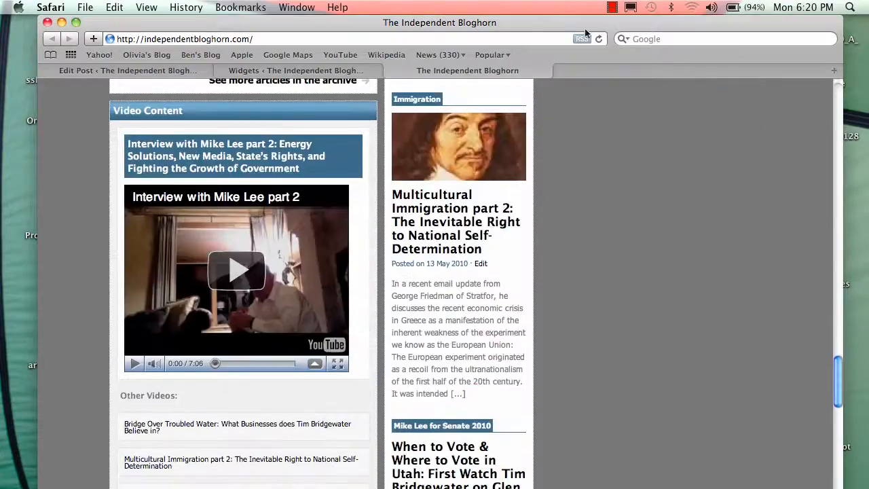
scroll(596, 268, "up", 20)
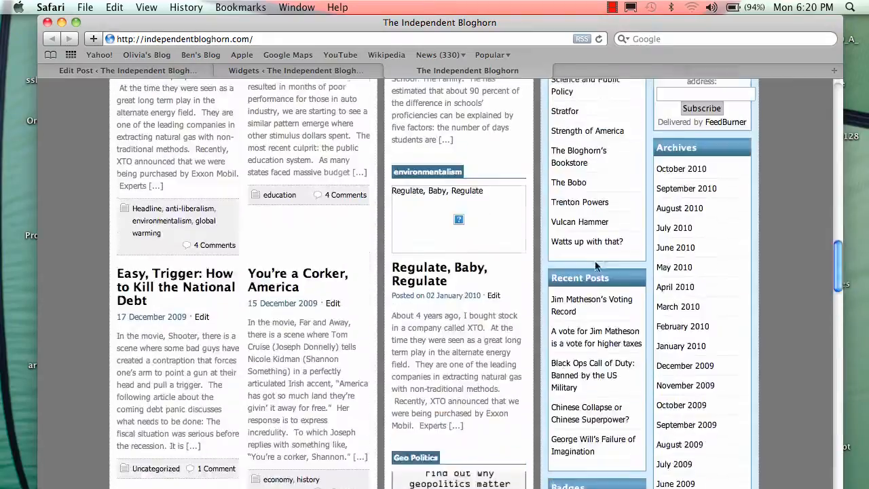
scroll(596, 265, "up", 18)
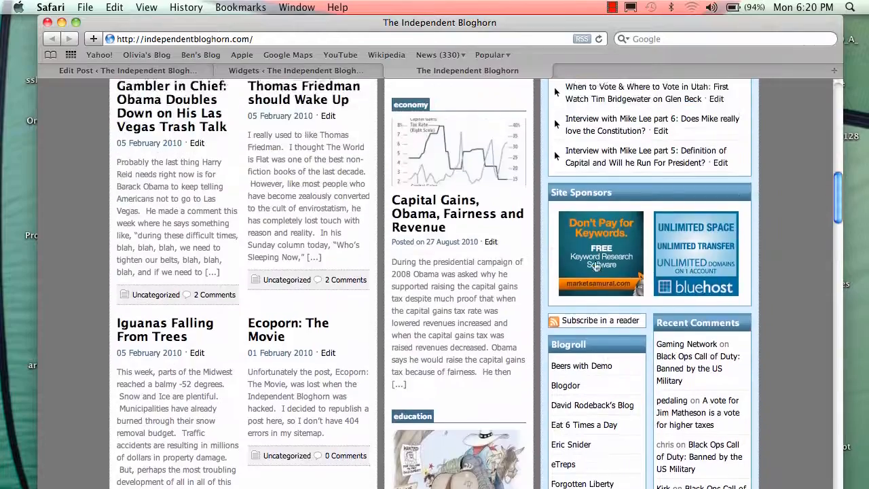
scroll(595, 266, "up", 17)
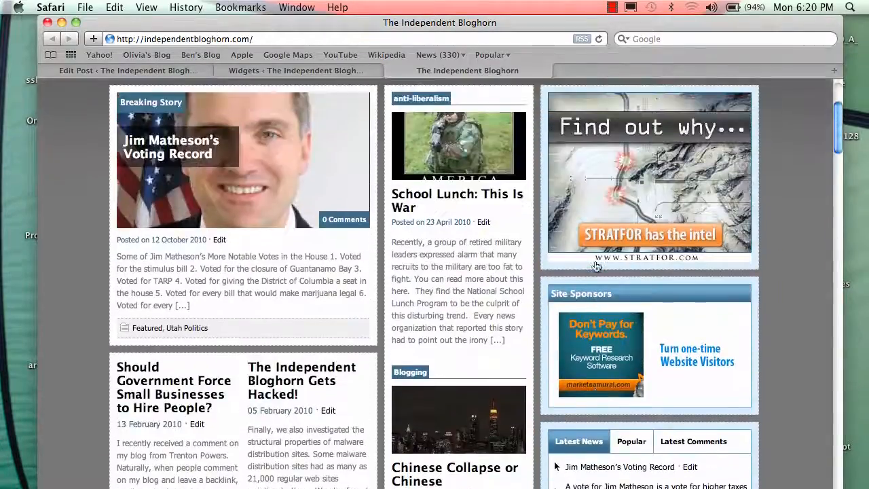
scroll(596, 265, "up", 5)
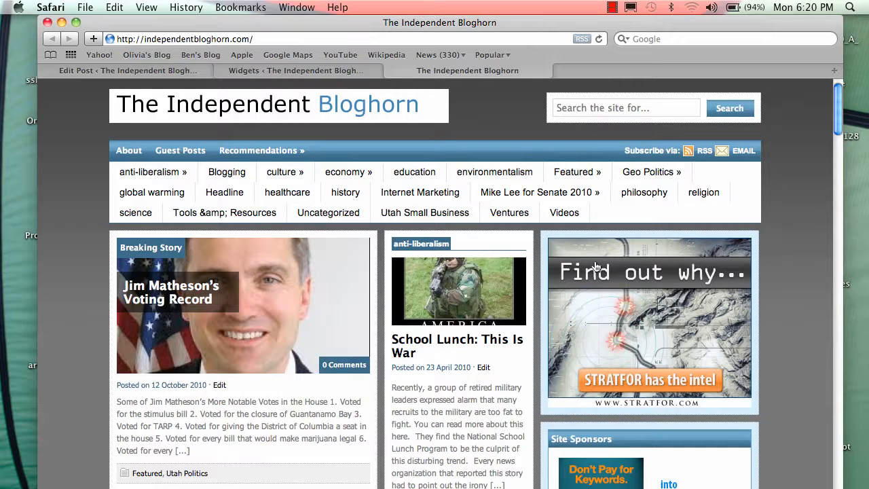
Return to the Widgets admin page and expand Sidebar 2 to show its widgets
left_click(280, 70)
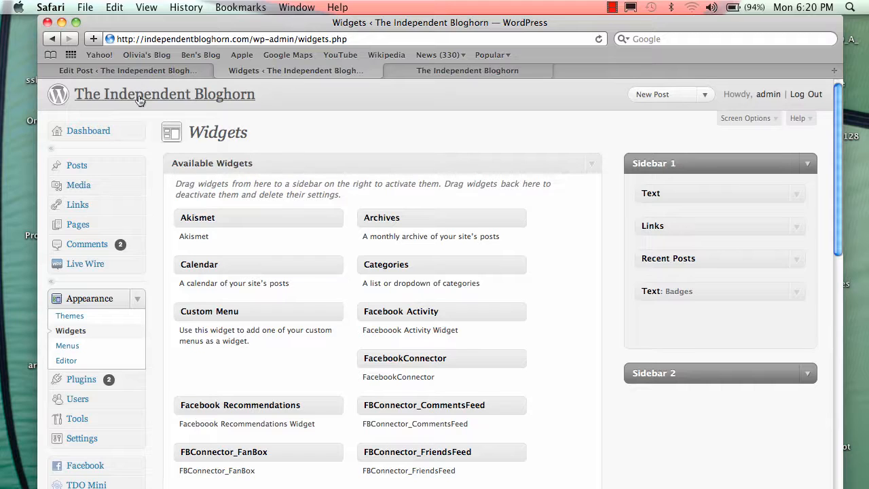
scroll(138, 213, "down", 1)
scroll(138, 213, "down", 3)
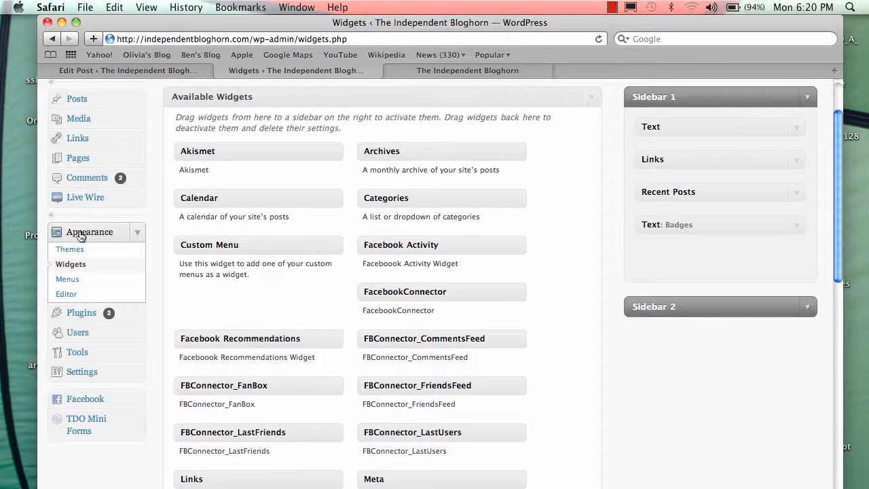
scroll(582, 219, "up", 3)
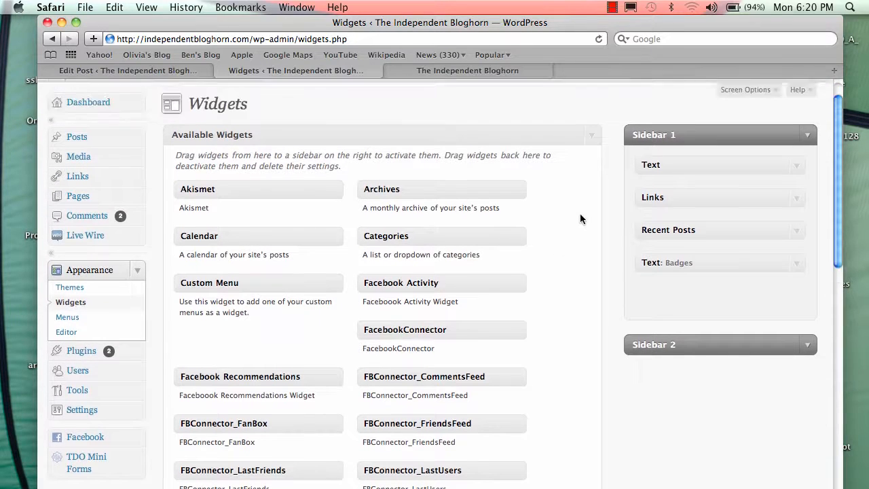
left_click(807, 355)
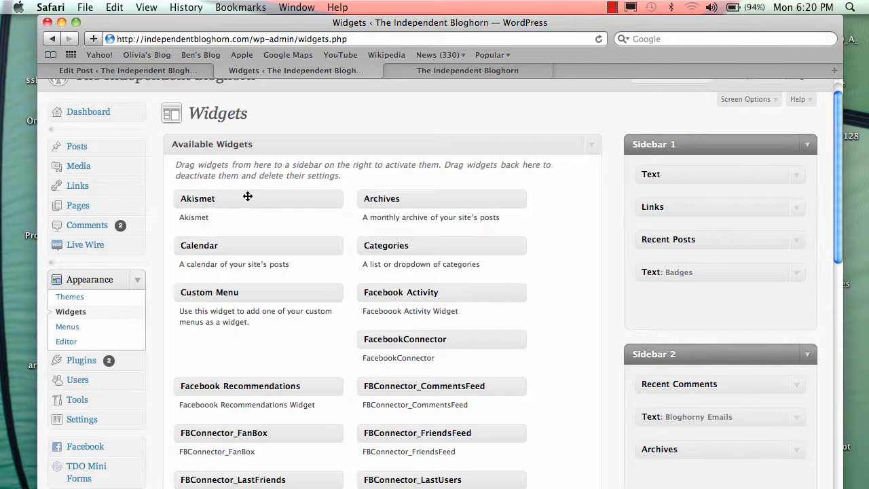
Look through the full list of available widgets for the sidebars
scroll(234, 203, "down", 2)
scroll(235, 198, "down", 3)
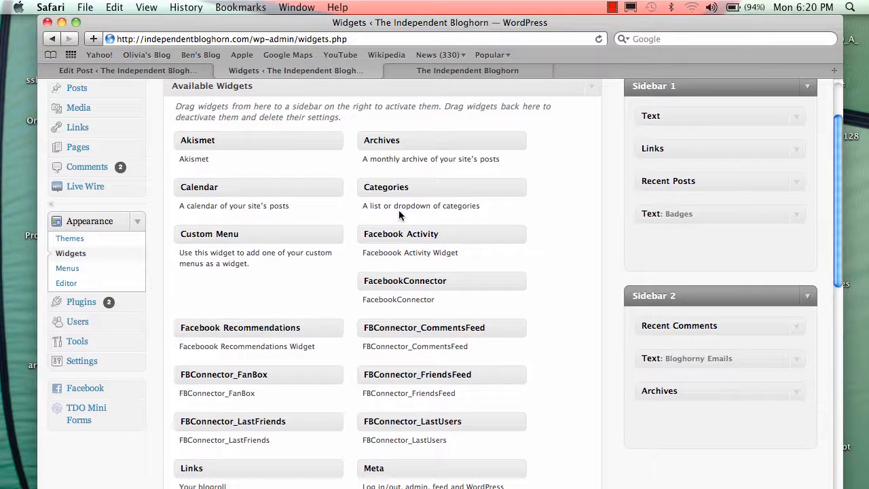
scroll(328, 284, "down", 6)
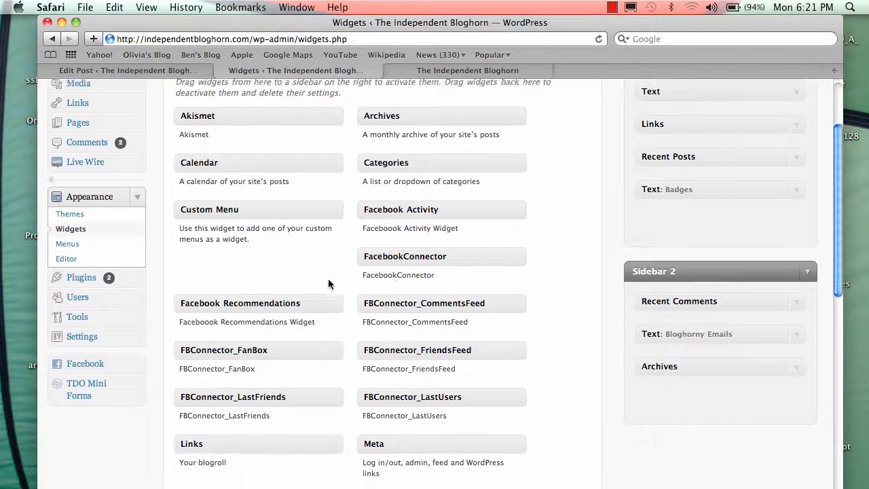
scroll(328, 280, "down", 20)
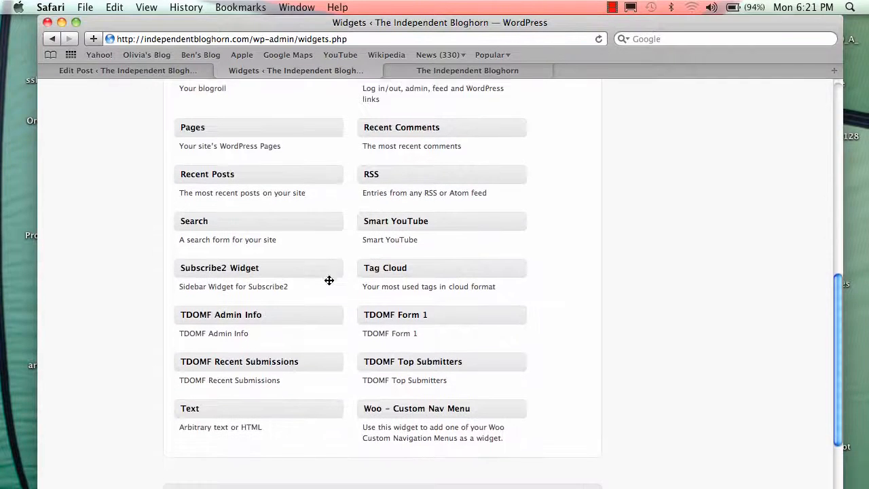
scroll(328, 280, "up", 20)
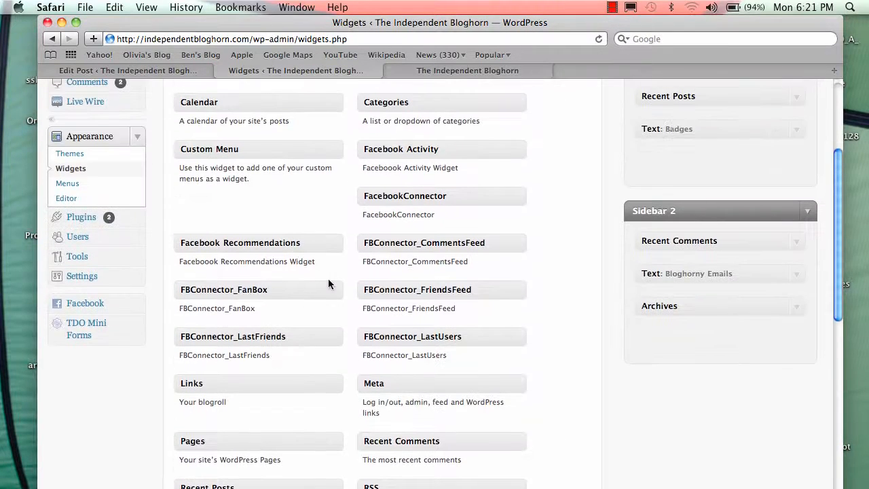
Review the available widgets from Akismet and Archives down through Pages, Recent Posts and RSS
scroll(328, 284, "up", 4)
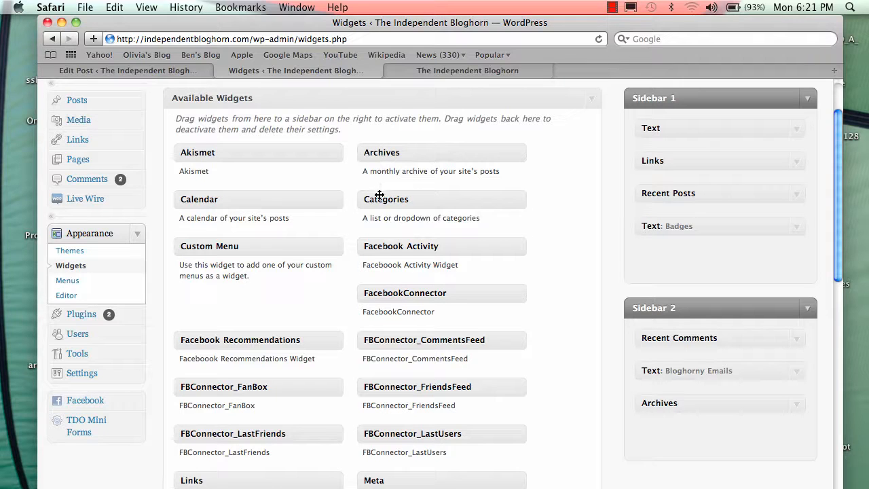
scroll(379, 199, "down", 2)
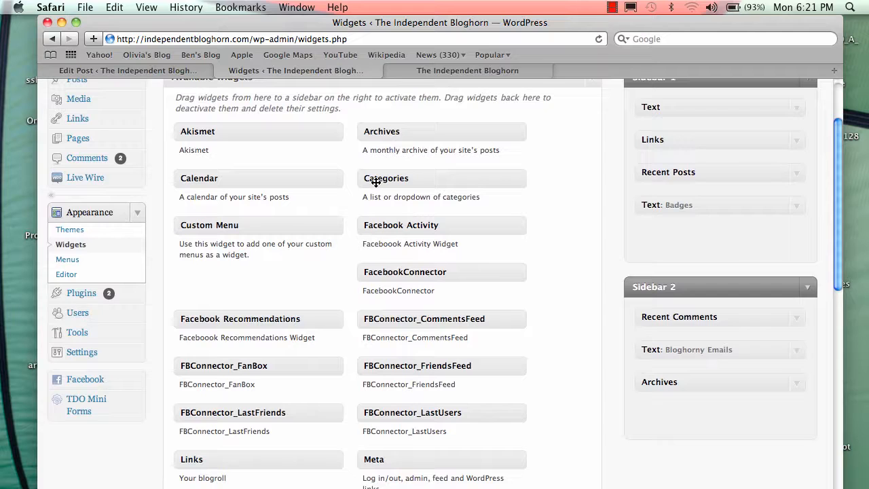
scroll(376, 182, "down", 10)
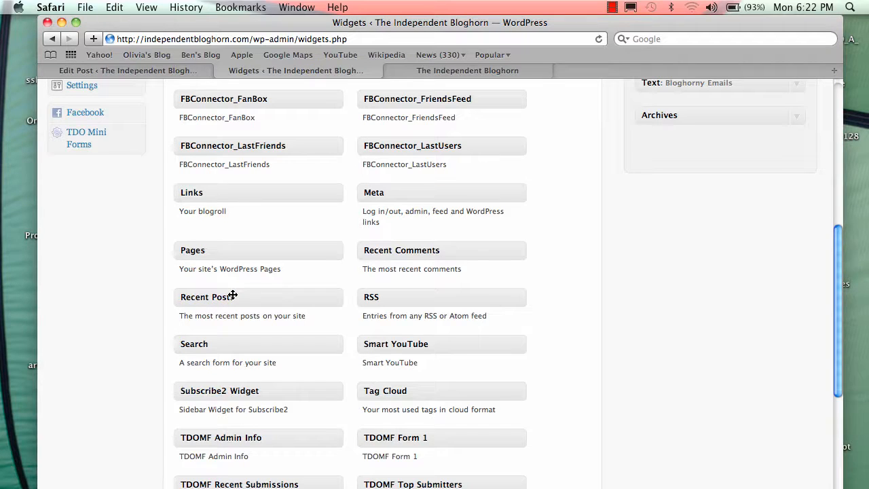
scroll(233, 296, "up", 1)
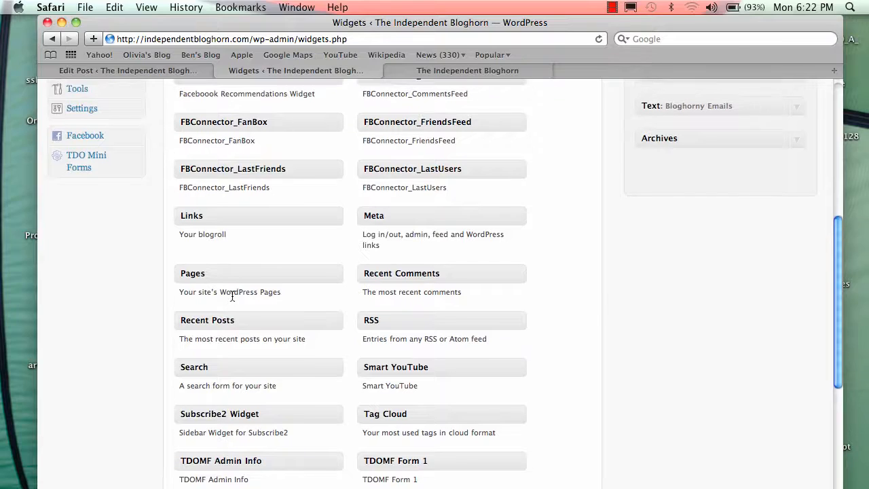
Switch to the live blog and examine its homepage layout, from the category menus and posts to the sidebar's Blogroll and Recent Comments
left_click(445, 73)
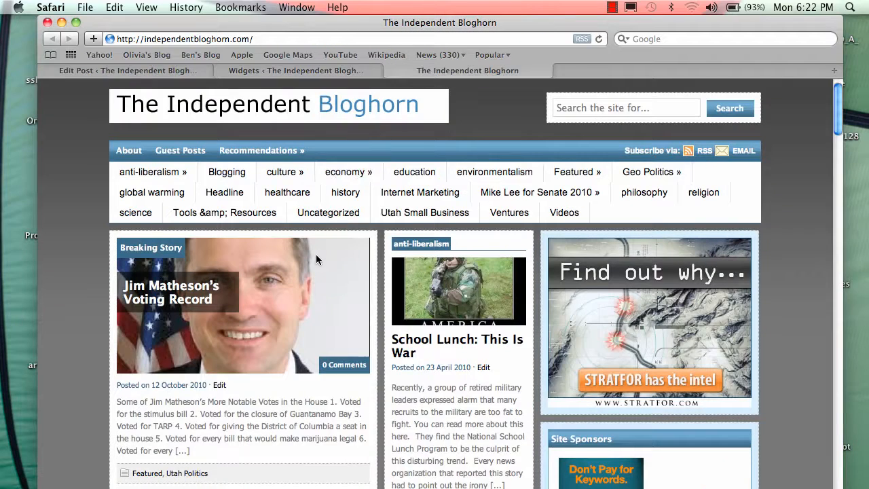
scroll(316, 259, "down", 5)
scroll(315, 260, "down", 10)
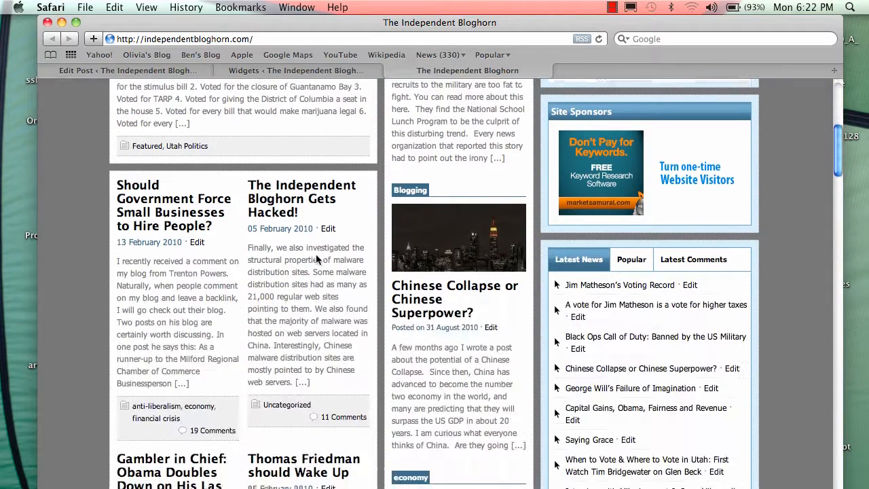
scroll(316, 260, "down", 2)
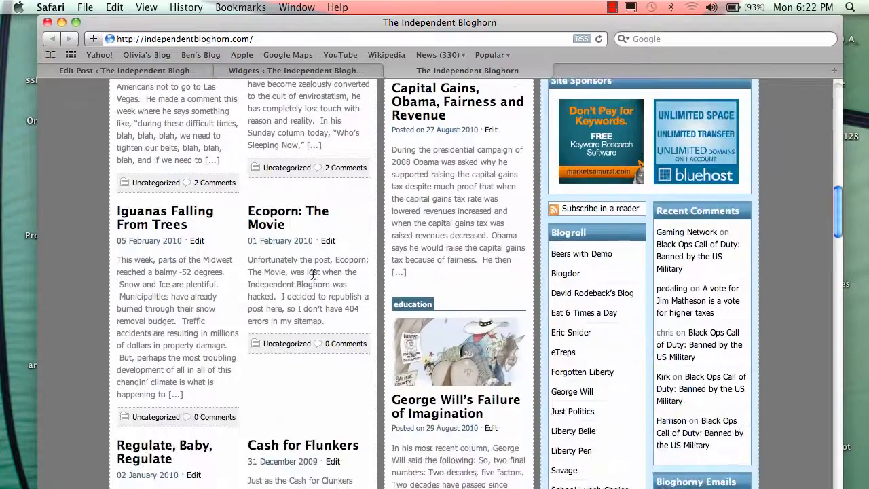
scroll(422, 277, "up", 15)
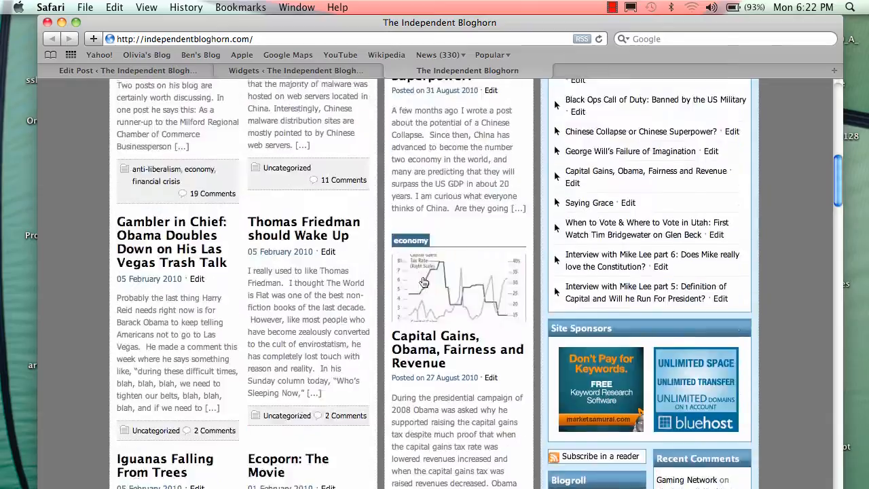
scroll(422, 281, "up", 2)
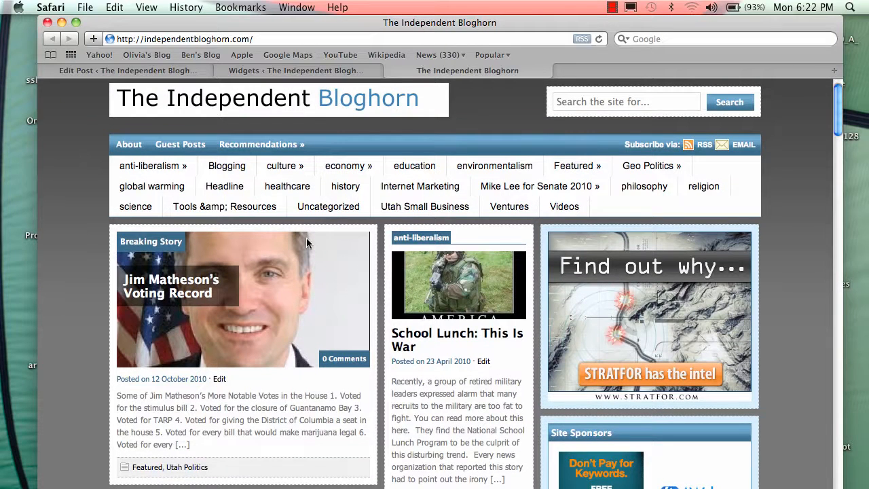
scroll(307, 241, "down", 1)
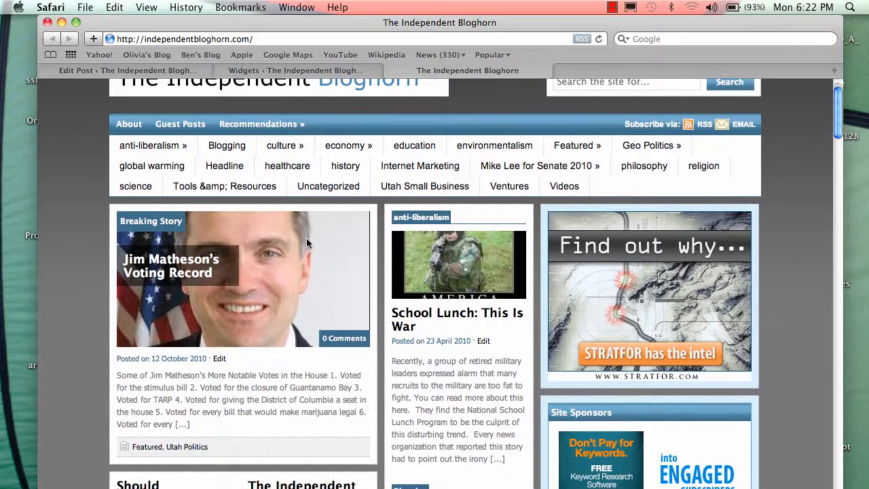
scroll(306, 237, "down", 2)
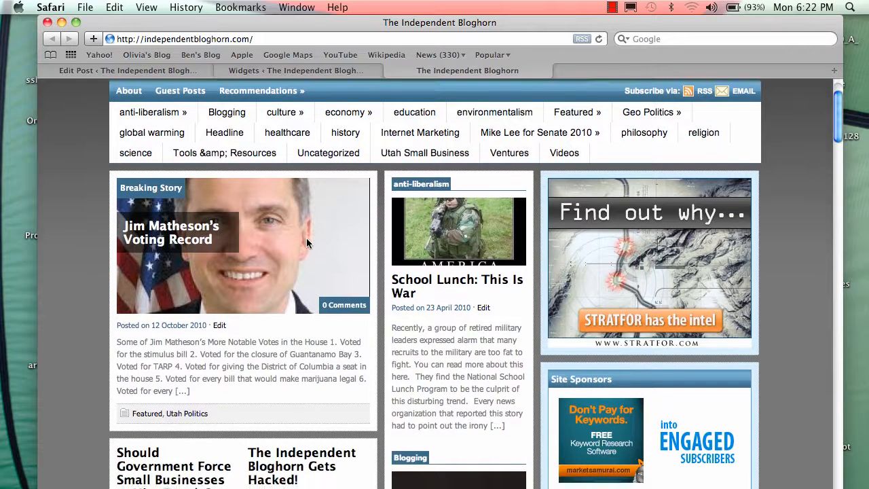
Return to the Widgets admin page and review the remaining available widgets, from RSS and Search to Text and Woo – Custom Nav Menu
left_click(284, 70)
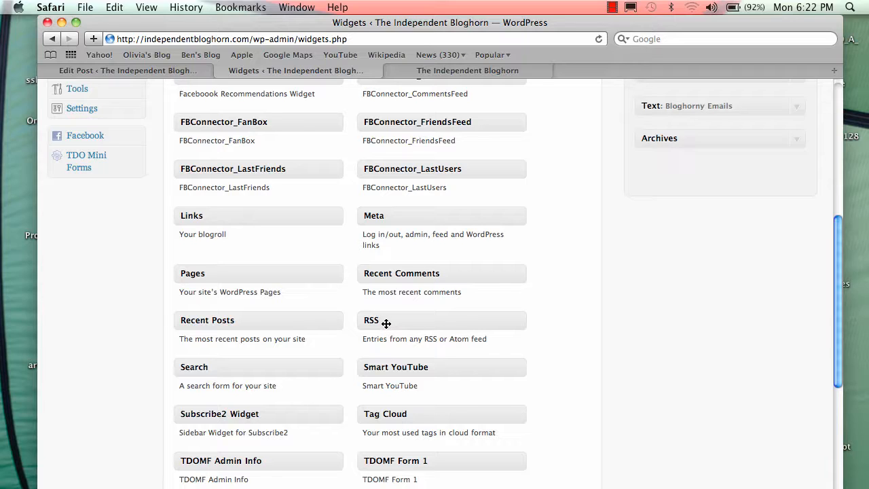
scroll(295, 353, "down", 3)
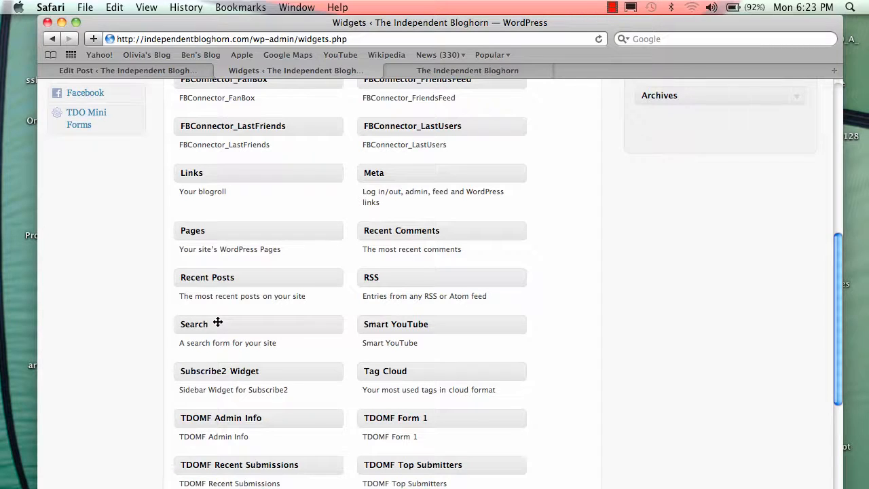
scroll(217, 322, "down", 2)
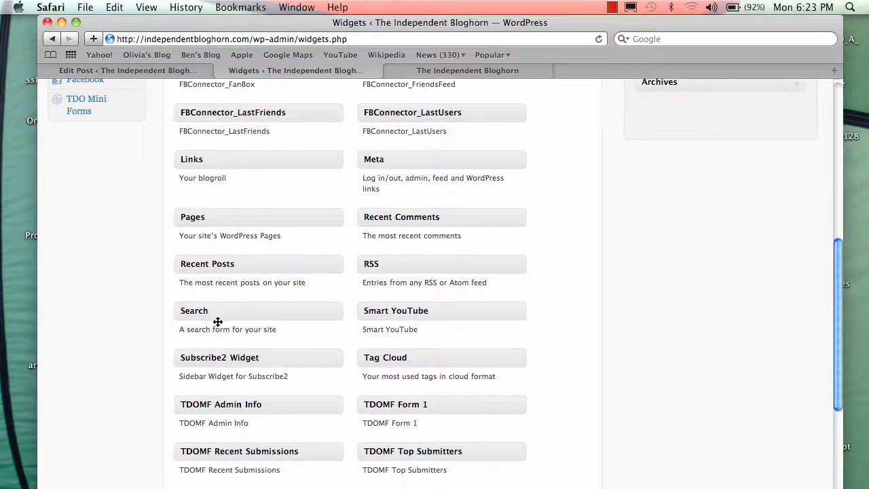
scroll(218, 322, "down", 5)
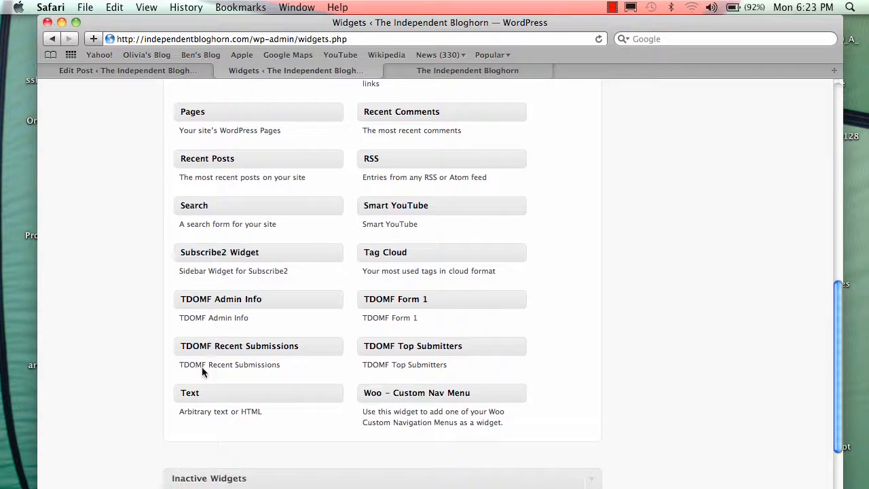
scroll(194, 393, "up", 10)
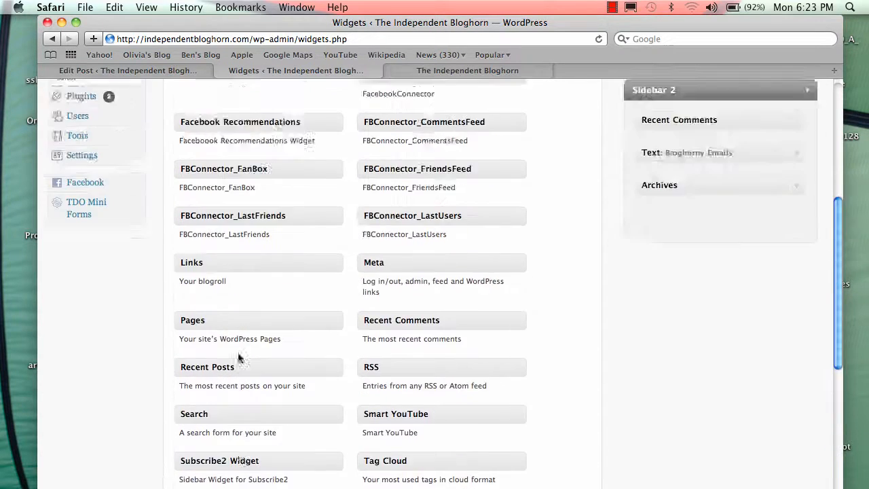
scroll(237, 357, "up", 13)
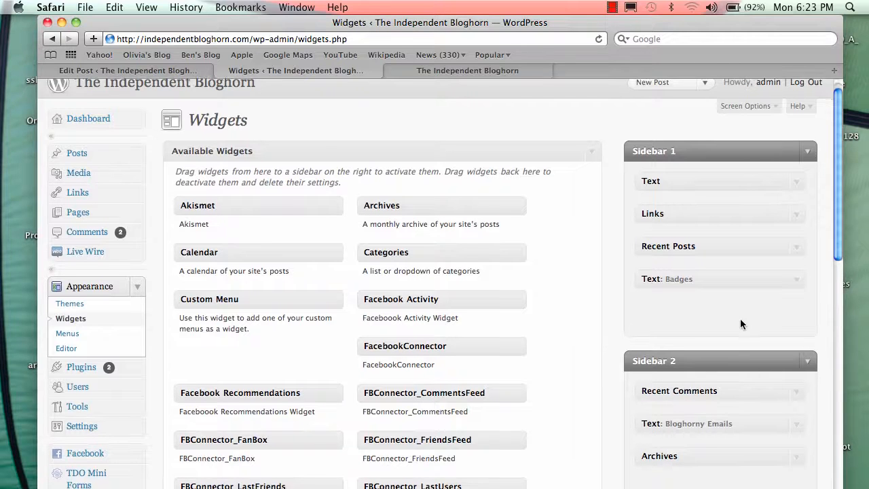
Expand the Bloghorny Emails text widget in Sidebar 2 and examine its title and HTML form code
scroll(740, 318, "down", 3)
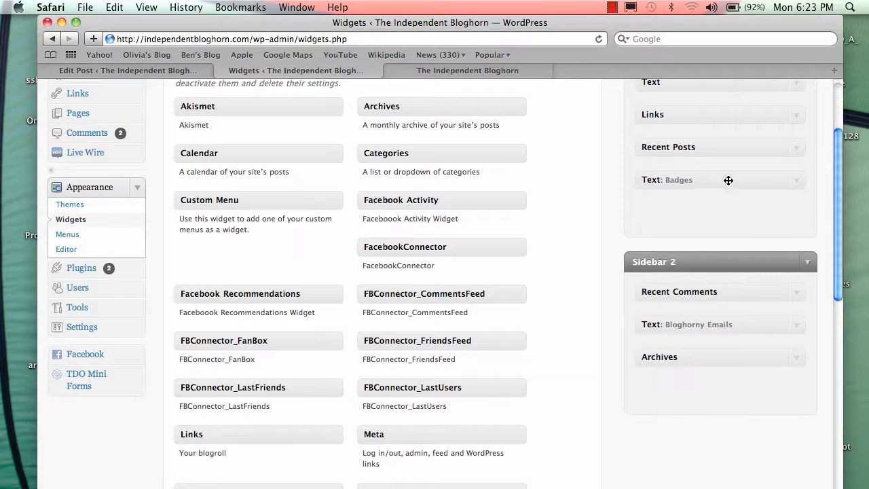
scroll(683, 240, "down", 1)
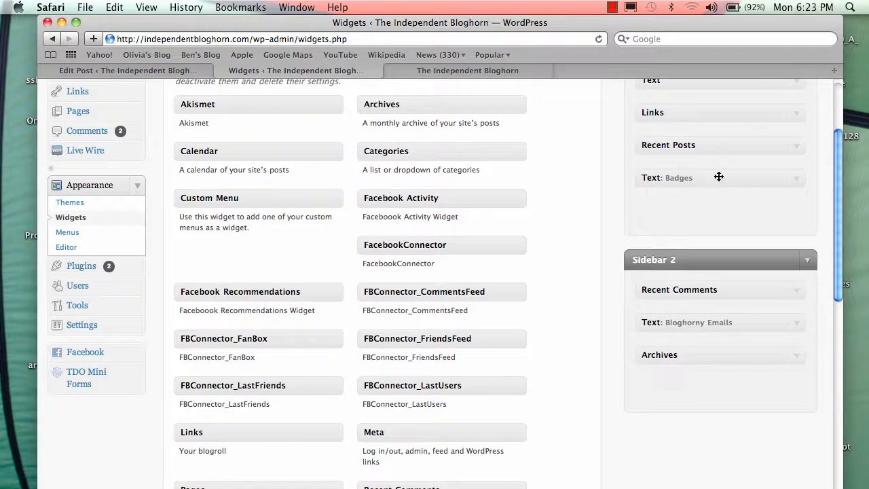
left_click(798, 329)
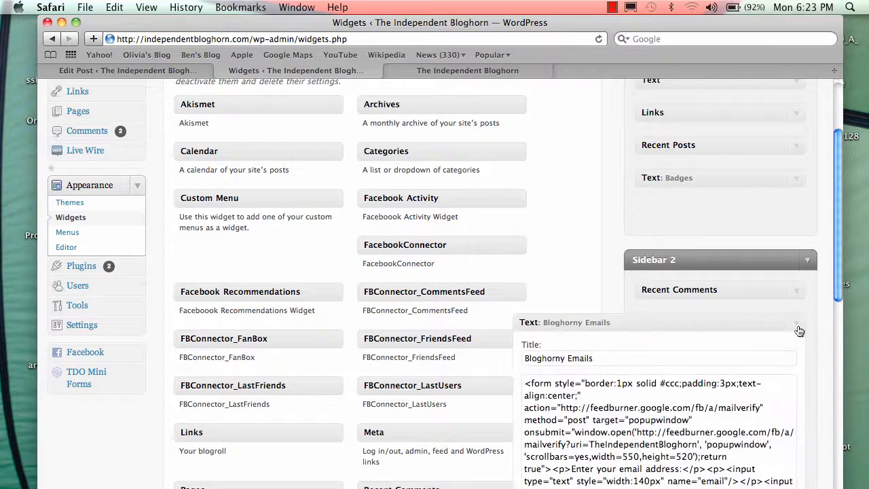
scroll(799, 331, "down", 5)
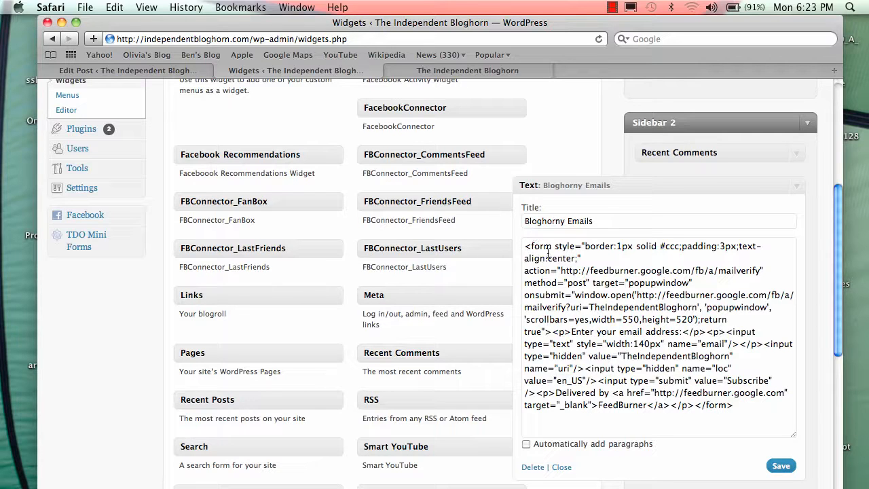
Look over the available widgets again, from the Text and TDOMF entries back up to the Facebook ones
scroll(594, 385, "up", 8)
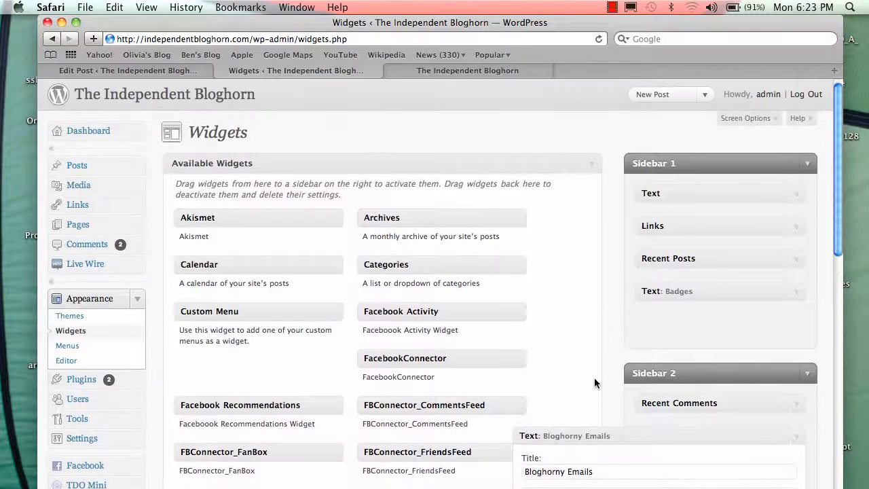
scroll(413, 421, "down", 10)
scroll(413, 419, "down", 4)
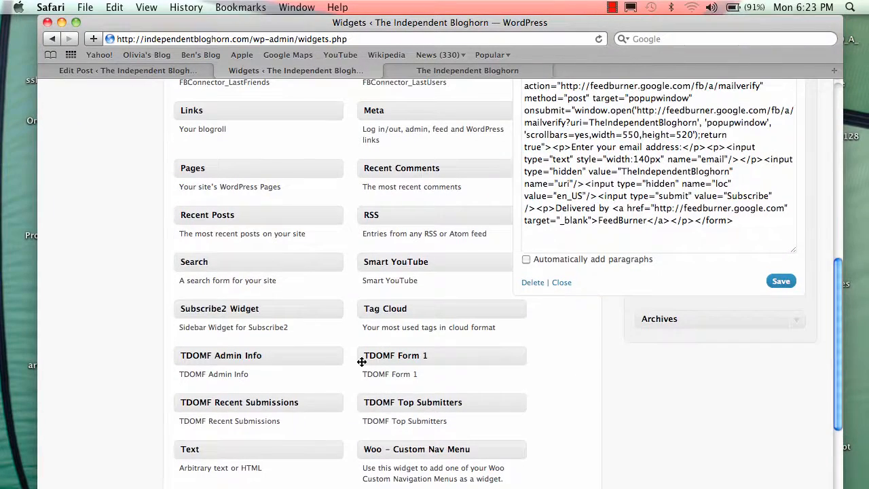
scroll(390, 413, "up", 3)
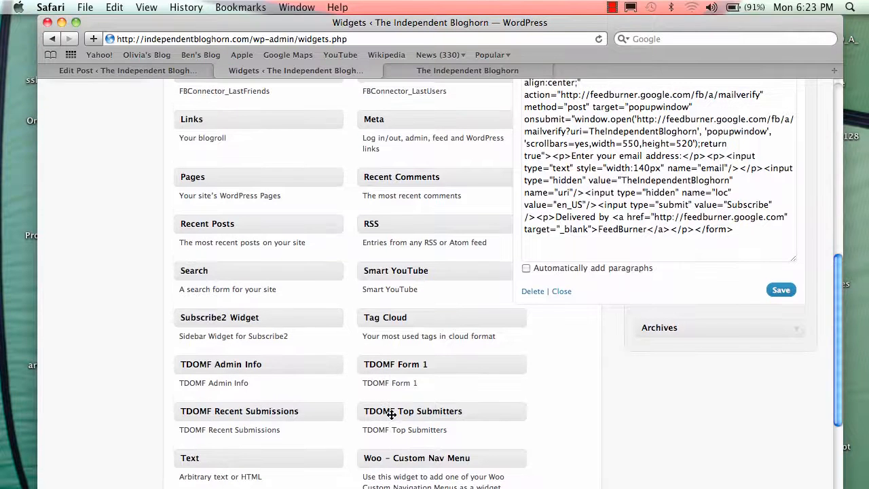
scroll(391, 417, "up", 10)
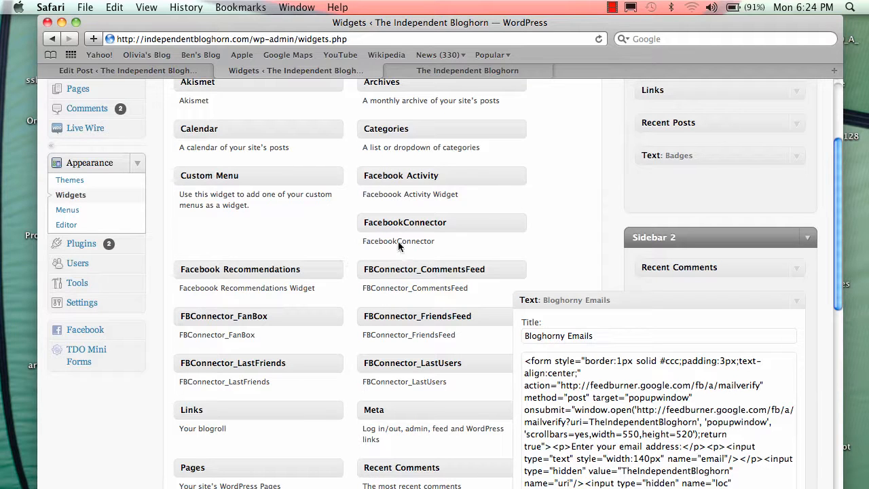
scroll(384, 341, "down", 1)
scroll(385, 341, "up", 1)
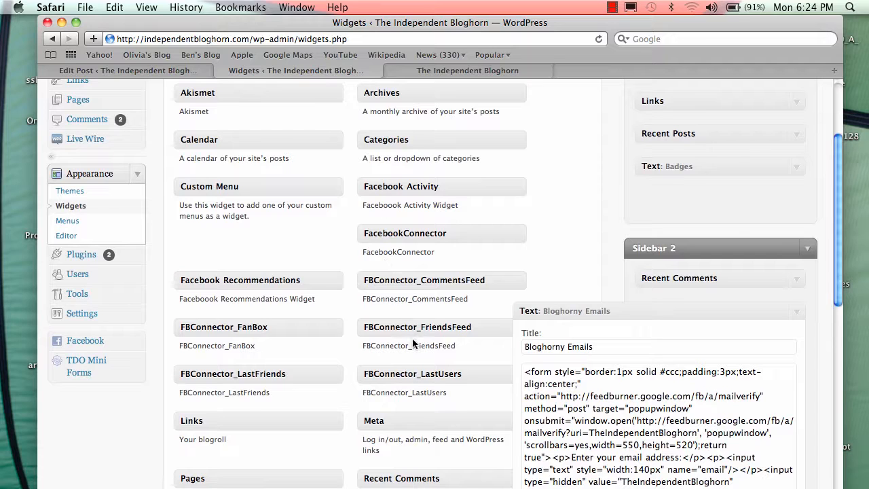
Collapse the Bloghorny Emails widget in Sidebar 2 and return to the start of the Available Widgets list
left_click(801, 314)
scroll(519, 320, "up", 4)
scroll(520, 321, "up", 2)
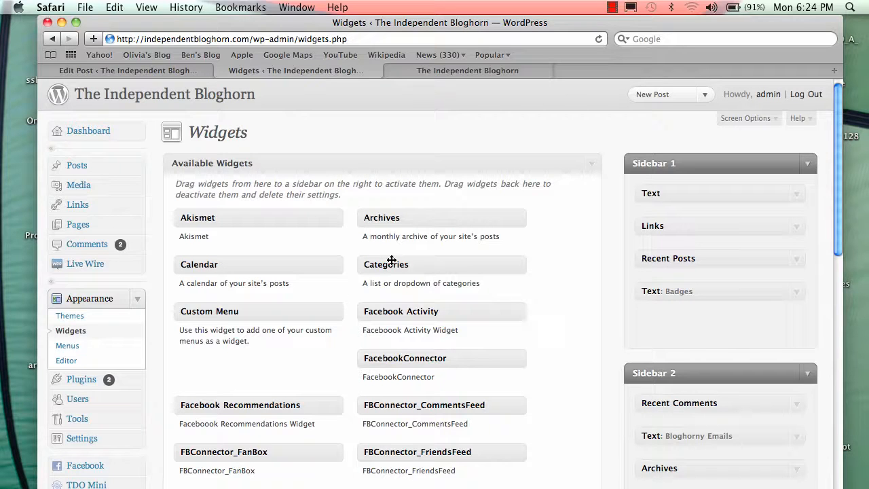
Add the Archives widget below Badges in Sidebar 1 and delete it from that sidebar again
scroll(439, 292, "down", 5)
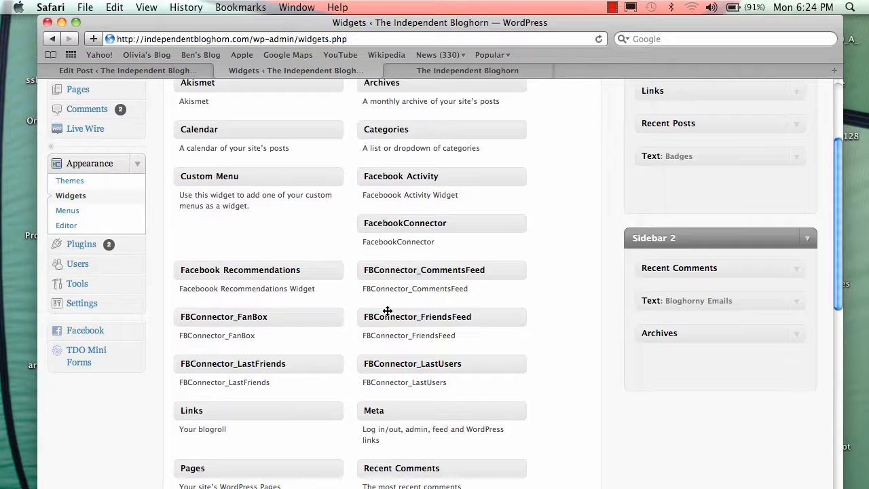
scroll(383, 308, "up", 5)
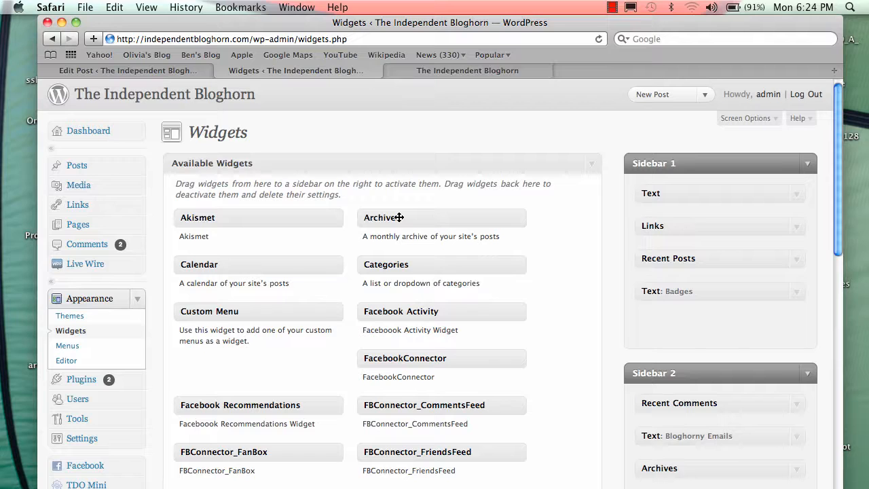
left_click_drag(399, 218, 684, 324)
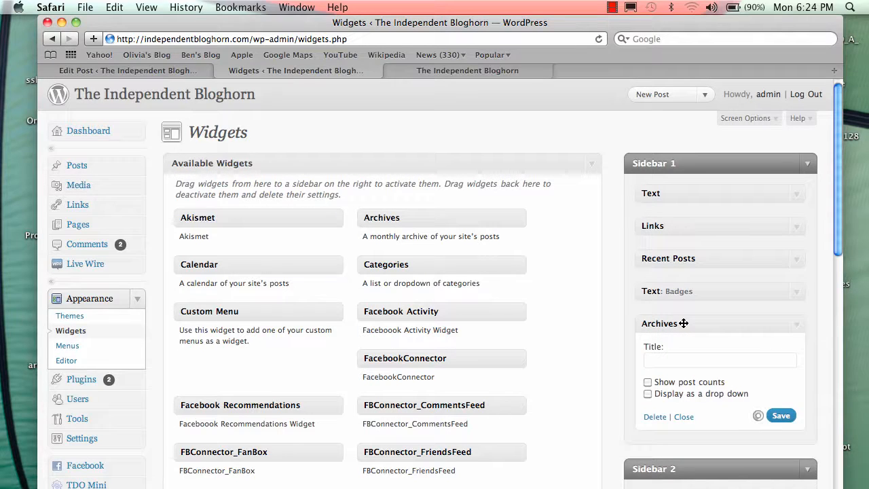
left_click(653, 419)
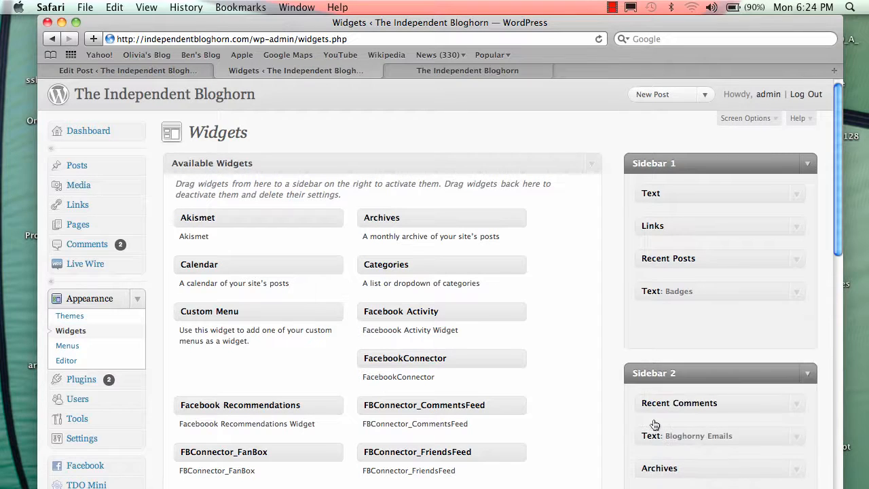